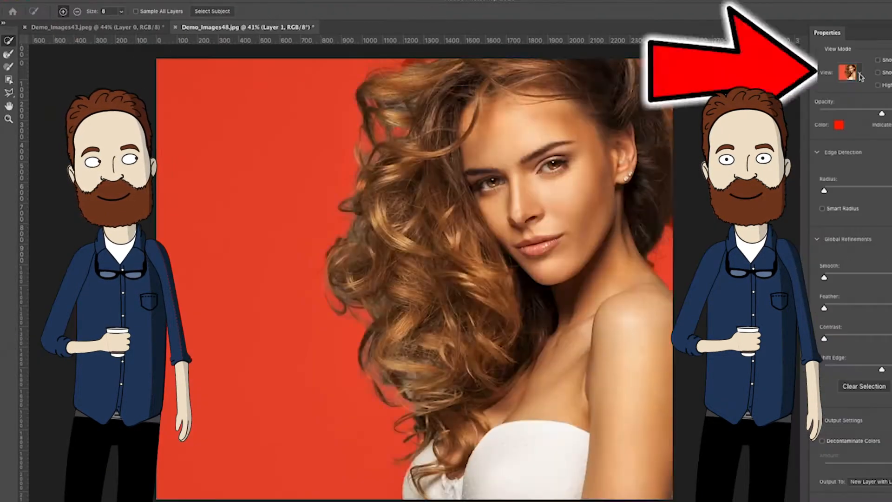
pyautogui.click(859, 75)
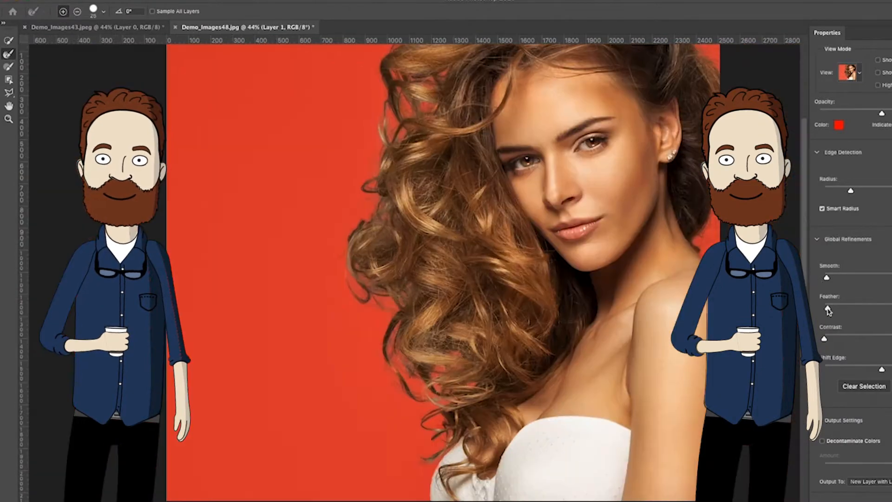
pyautogui.scroll(-1, 827, 311)
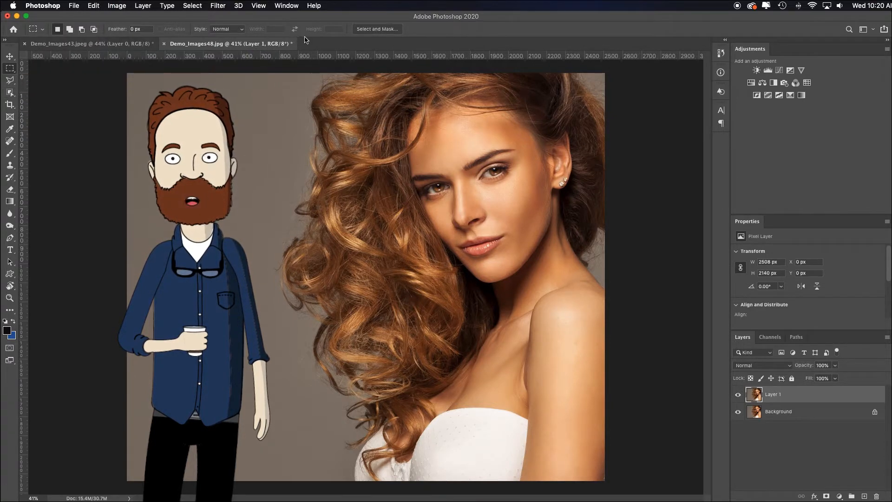
# Start Select and Mask on the portrait layer and automatically select the woman with Select Subject.
pyautogui.click(390, 29)
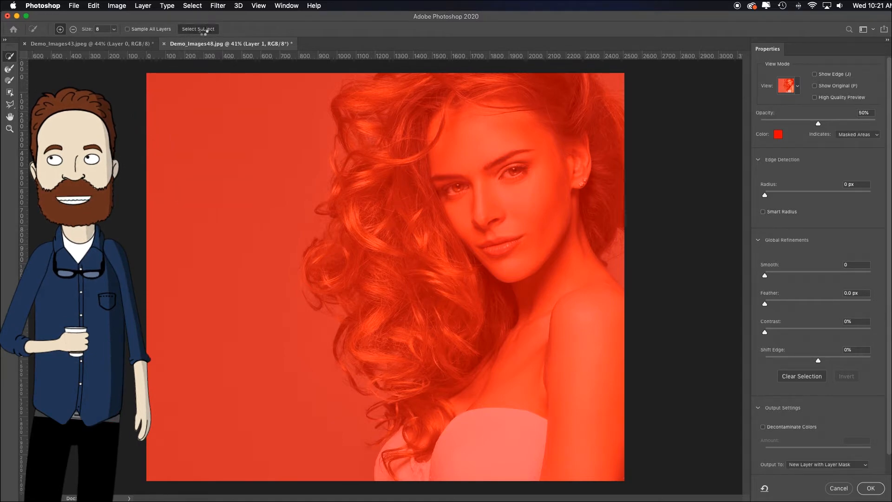
pyautogui.click(200, 30)
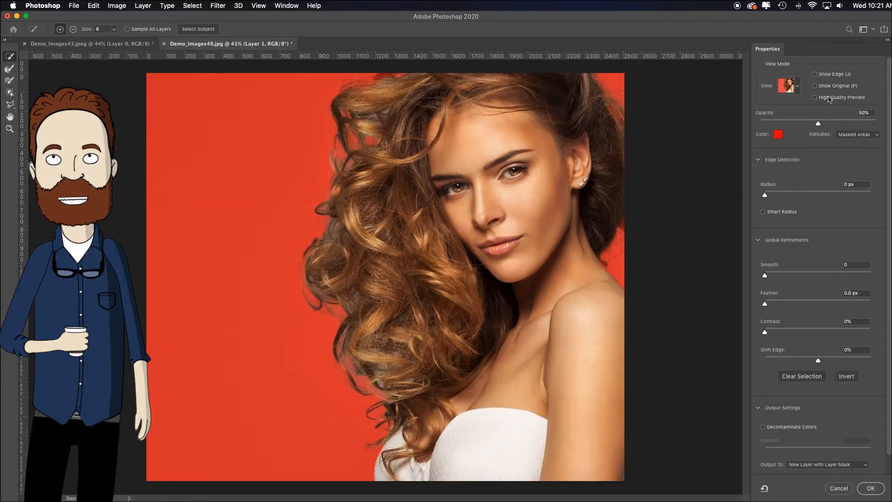
# Preview the selection in the Black & White view, turn on Smart Radius and set the edge detection radius to 4 px.
pyautogui.click(788, 85)
pyautogui.click(792, 200)
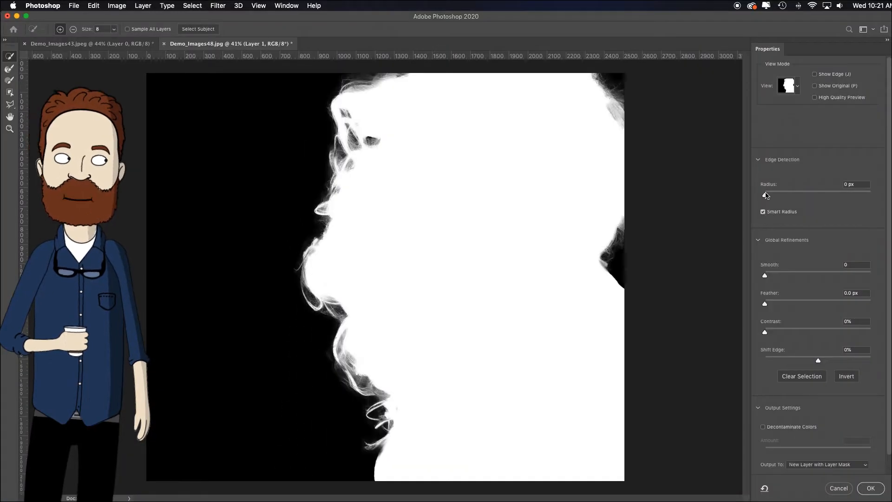
pyautogui.moveTo(765, 195); pyautogui.dragTo(786, 195)
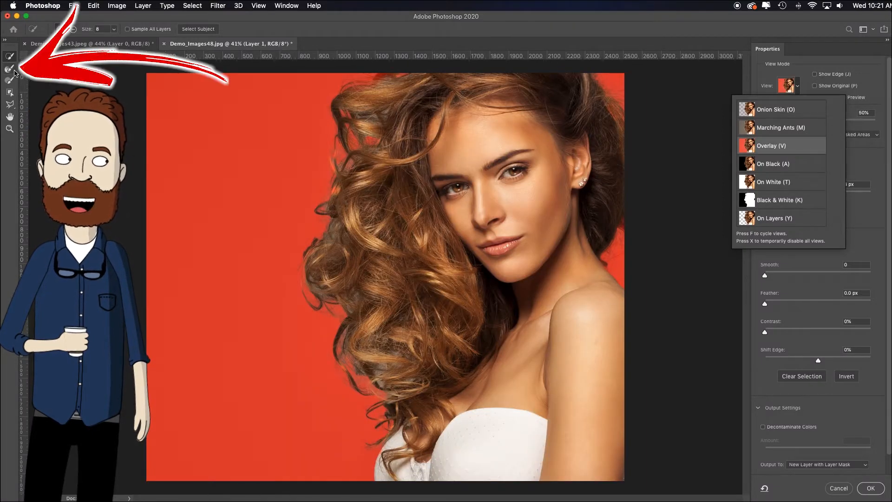
# Paint along the curly hair and its gaps with the Refine Edge Brush to remove the old background between the strands.
pyautogui.click(15, 72)
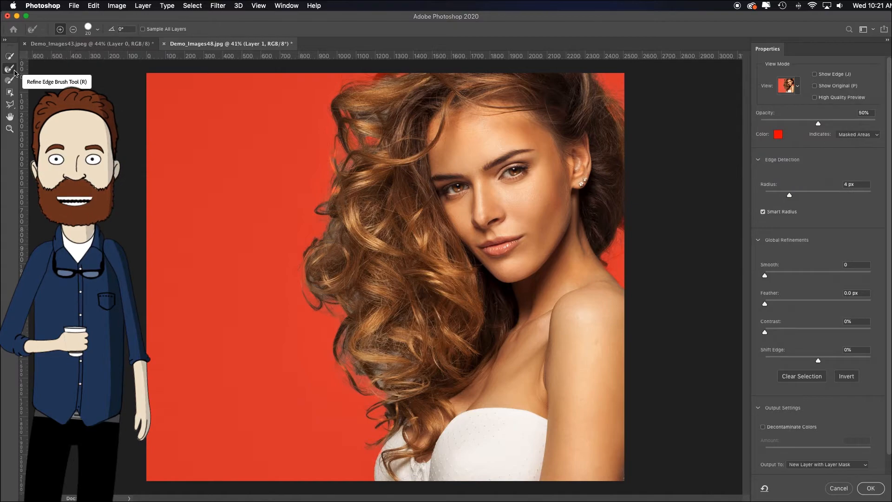
pyautogui.moveTo(328, 215); pyautogui.dragTo(390, 286)
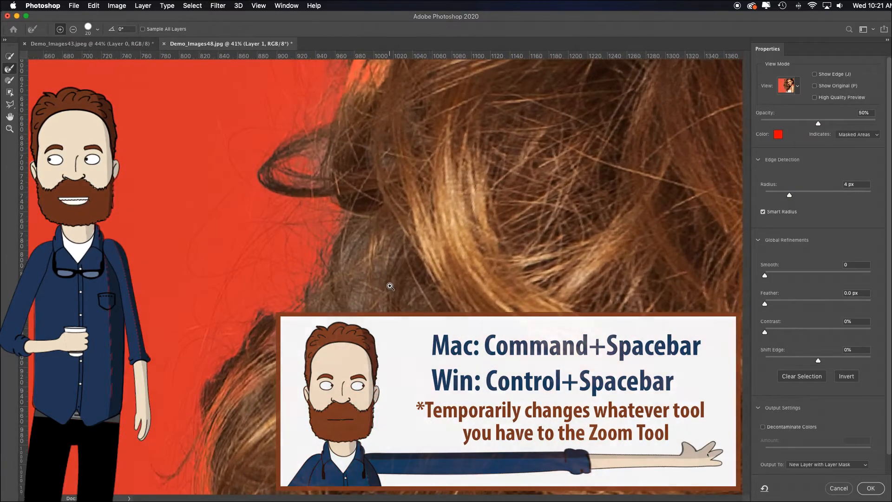
pyautogui.moveTo(329, 245)
pyautogui.mouseDown()
pyautogui.moveTo(351, 253)
pyautogui.moveTo(408, 321)
pyautogui.mouseUp()
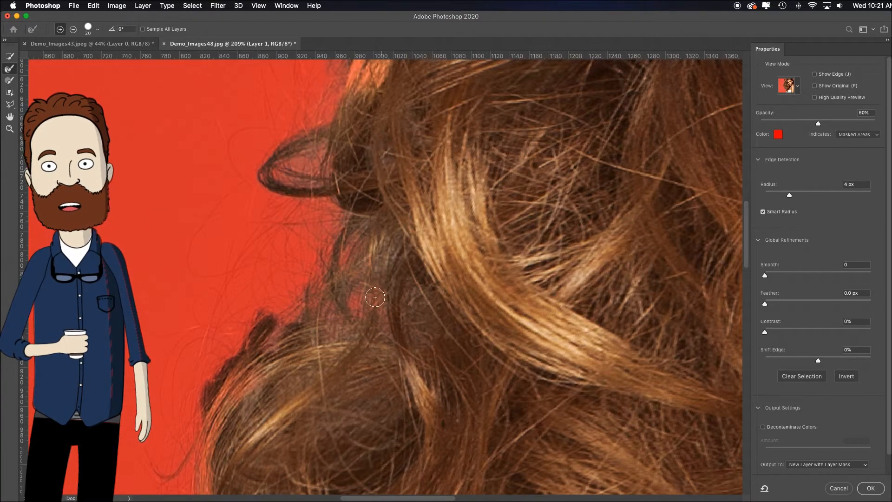
pyautogui.moveTo(325, 390); pyautogui.dragTo(328, 87)
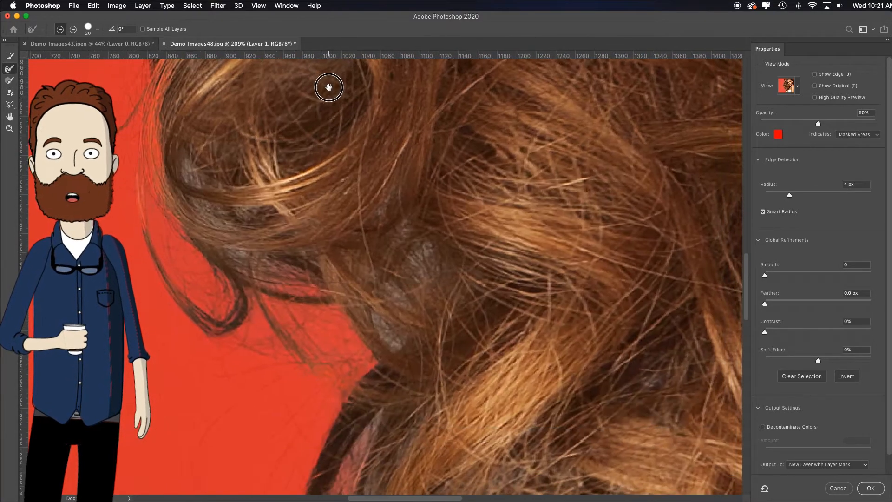
pyautogui.moveTo(364, 258); pyautogui.dragTo(392, 343)
pyautogui.moveTo(377, 276)
pyautogui.mouseDown()
pyautogui.moveTo(434, 257)
pyautogui.moveTo(419, 266)
pyautogui.moveTo(413, 258)
pyautogui.moveTo(427, 249)
pyautogui.moveTo(396, 212)
pyautogui.moveTo(360, 205)
pyautogui.mouseUp()
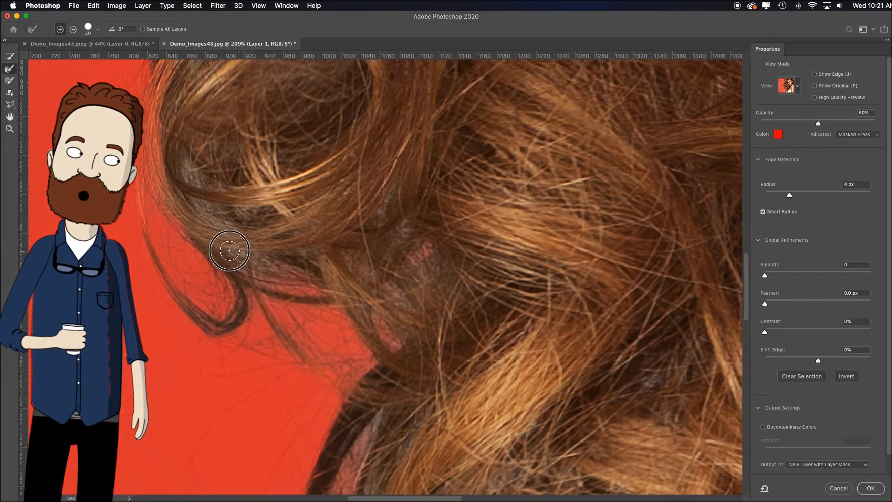
pyautogui.moveTo(421, 329); pyautogui.dragTo(450, 162)
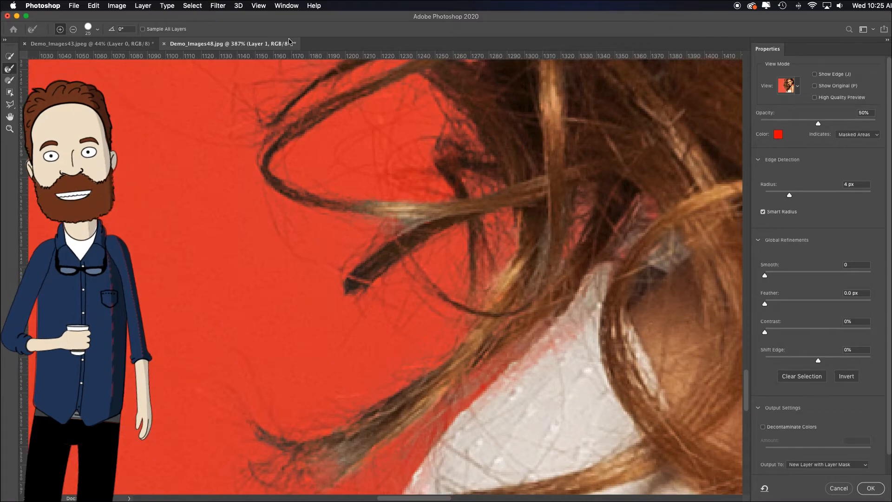
# Set the global refinements of the selection to Smooth 2 and Feather 0.6 px.
pyautogui.scroll(10, 322, 153)
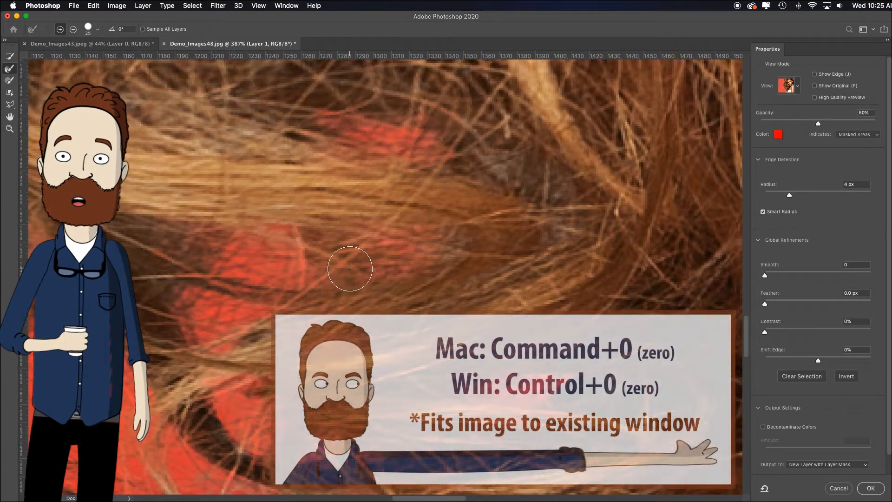
pyautogui.press('super+0')
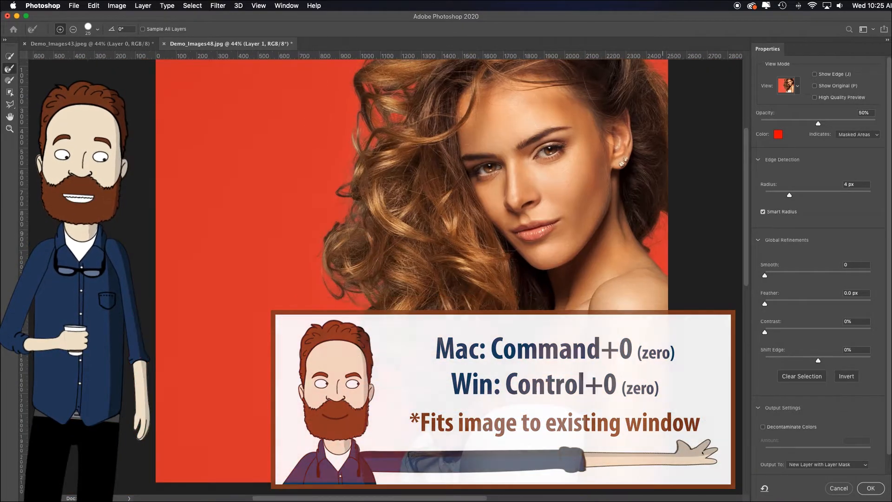
pyautogui.hscroll(-2, 350, 268)
pyautogui.moveTo(765, 277); pyautogui.dragTo(768, 306)
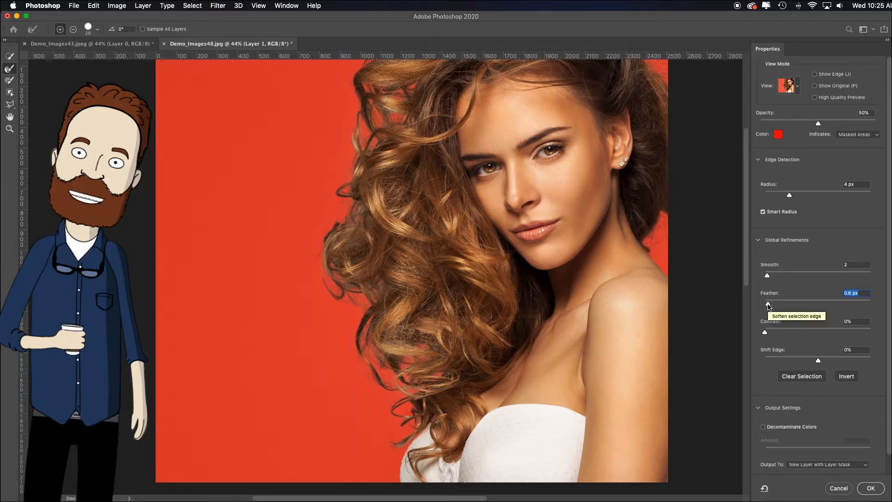
# Output the refined selection as a New Layer with Layer Mask and finish Select and Mask.
pyautogui.scroll(-1, 858, 401)
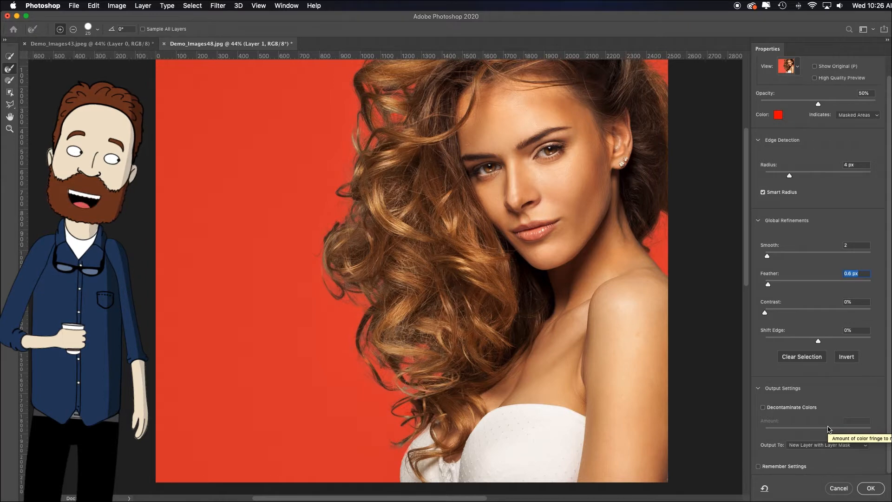
pyautogui.click(865, 448)
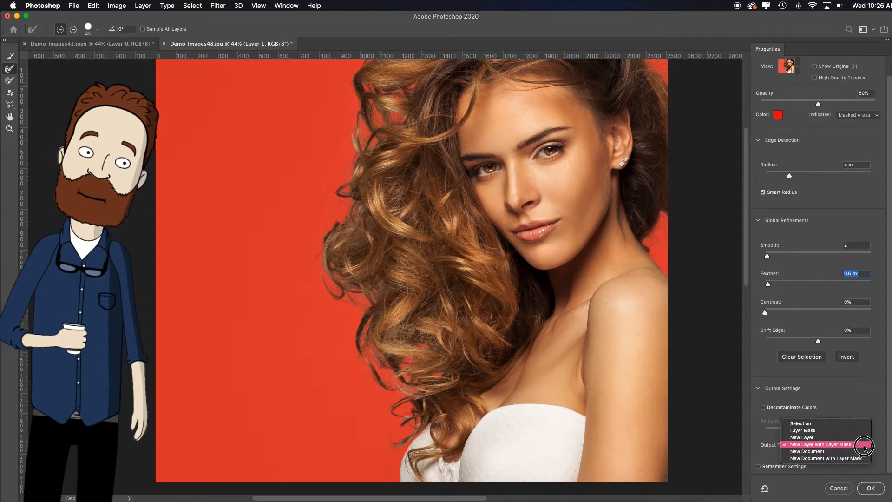
pyautogui.click(864, 445)
pyautogui.press('Return')
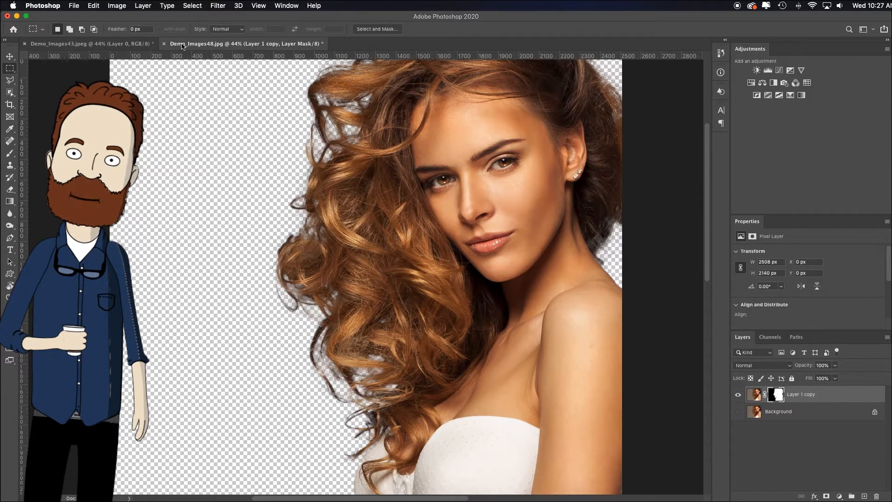
# Copy the bokeh layer from Demo_Images43.jpeg into Demo_Images48.jpg, accept the color conversion, and place it directly below the masked portrait layer.
pyautogui.click(88, 43)
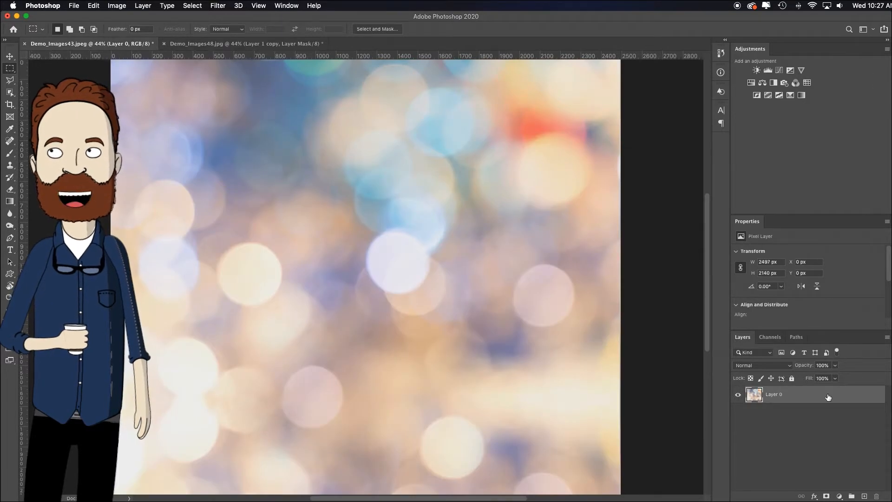
pyautogui.moveTo(820, 394); pyautogui.dragTo(389, 330)
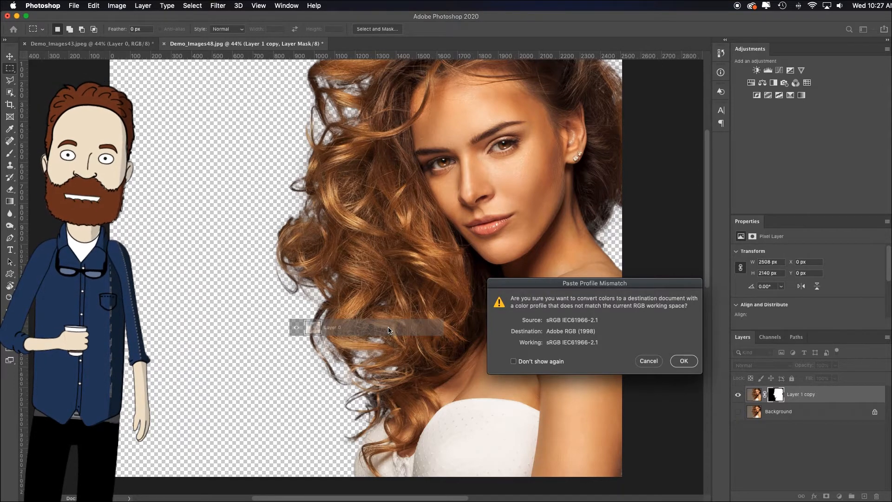
pyautogui.click(683, 361)
pyautogui.moveTo(812, 395); pyautogui.dragTo(808, 420)
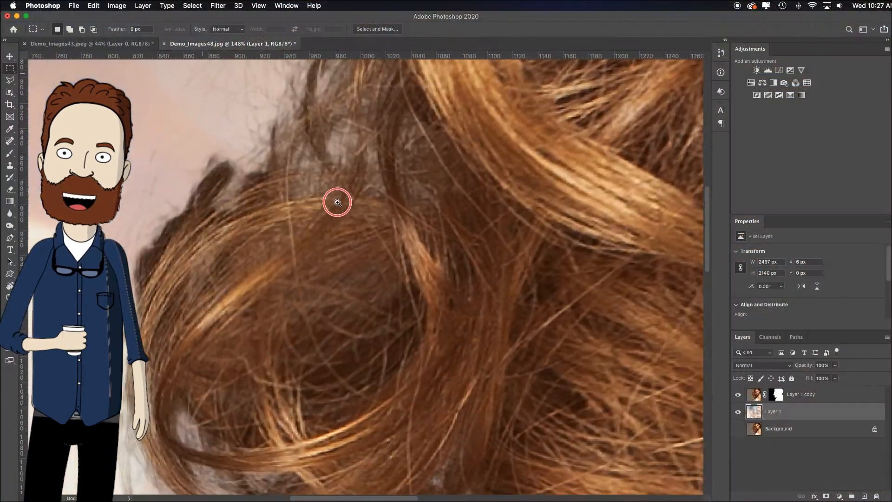
# Examine the cut-out hair edges up close against the bokeh background, including the curls and the gaps between strands.
pyautogui.moveTo(336, 201); pyautogui.dragTo(328, 171)
pyautogui.scroll(3, 328, 171)
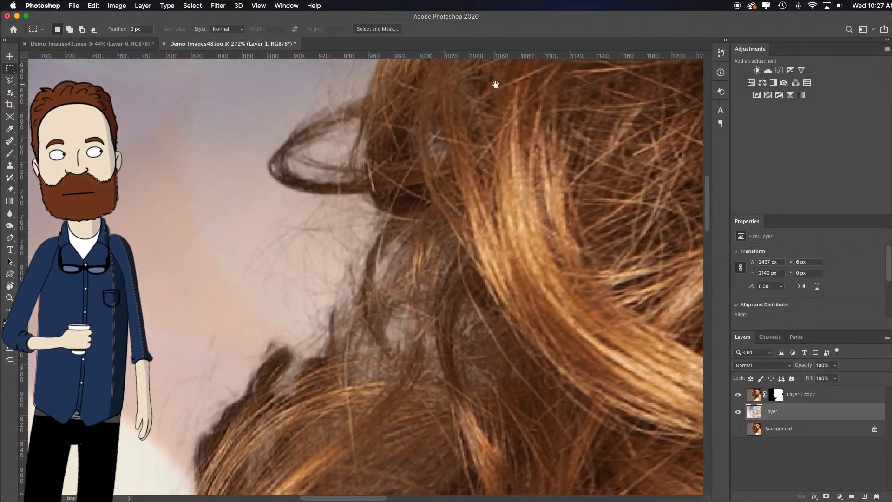
pyautogui.moveTo(494, 86); pyautogui.dragTo(448, 260)
pyautogui.moveTo(497, 150); pyautogui.dragTo(465, 271)
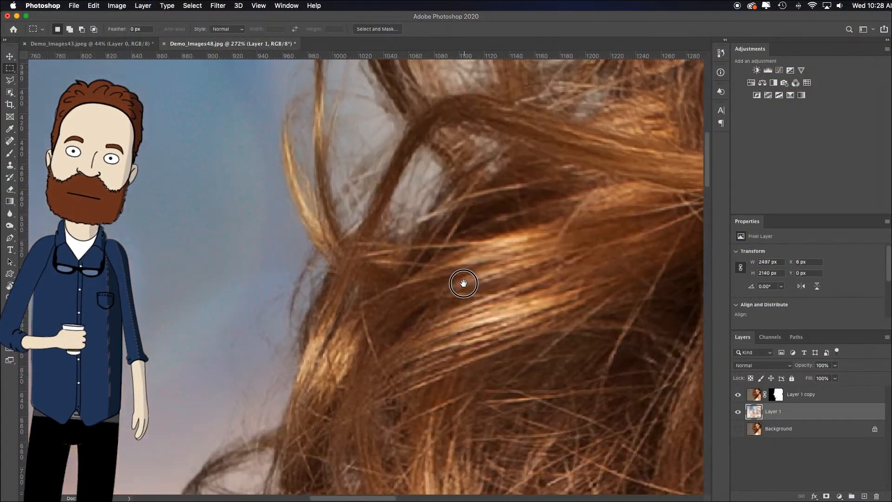
pyautogui.press('super+0')
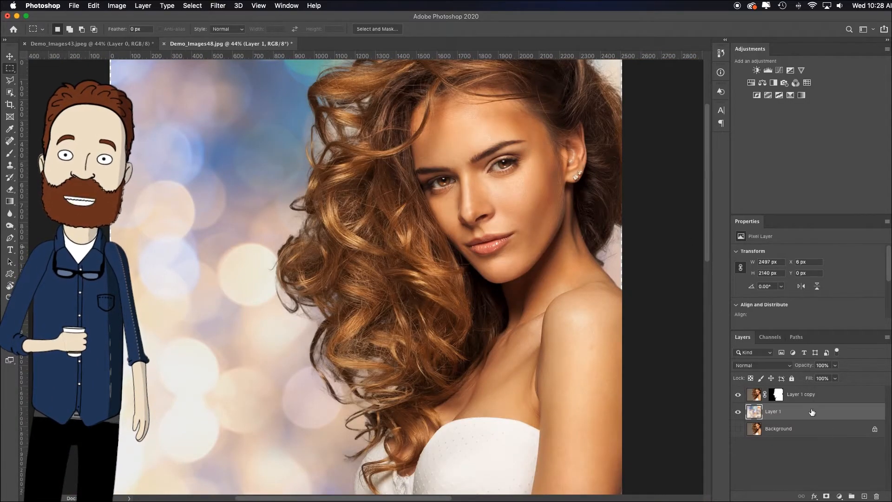
# Duplicate the bokeh layer above the masked portrait and set the copy's blend mode to Hard Light.
pyautogui.moveTo(821, 411); pyautogui.dragTo(816, 392)
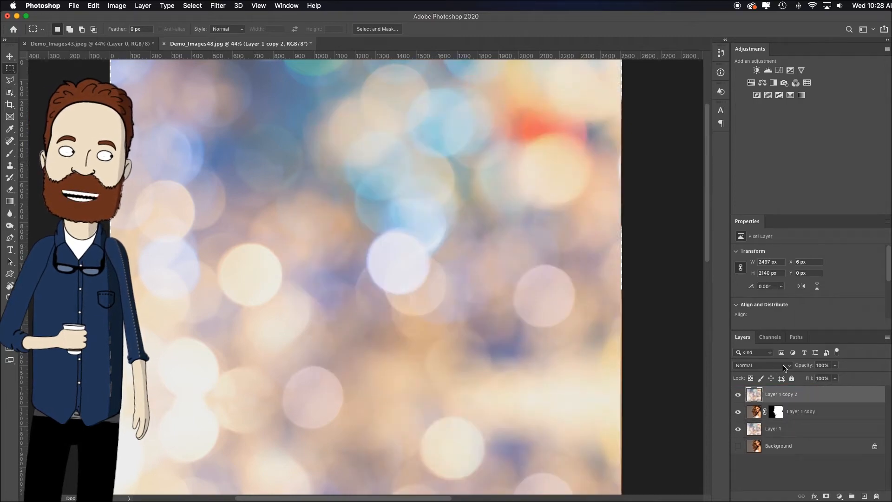
pyautogui.click(788, 368)
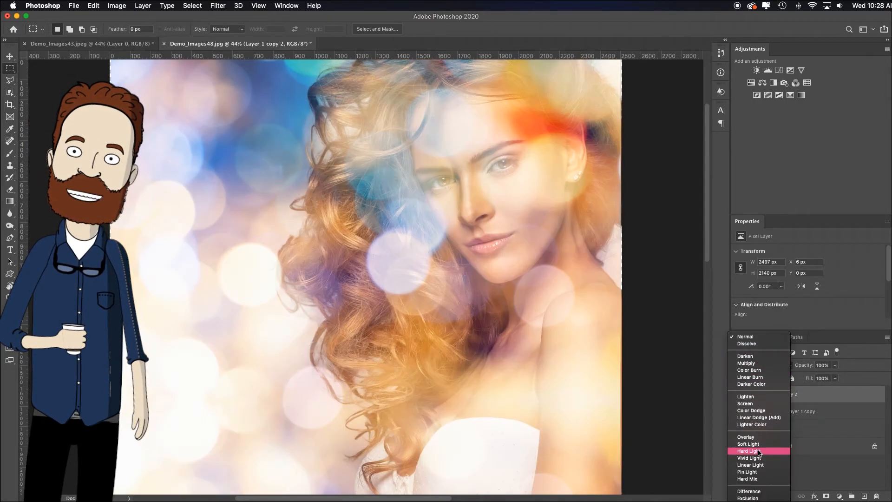
pyautogui.click(759, 451)
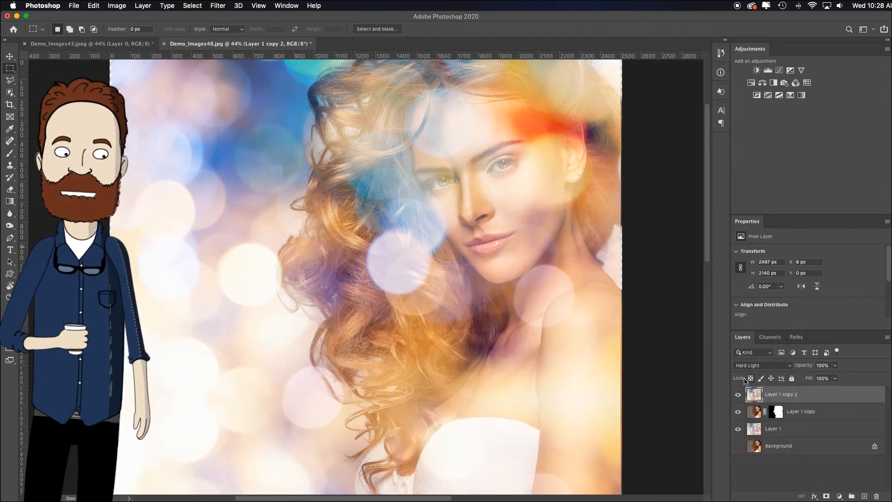
# Add a layer mask to the Hard Light bokeh layer and brush black over the woman with a smaller brush, keeping a few light circles.
pyautogui.click(826, 496)
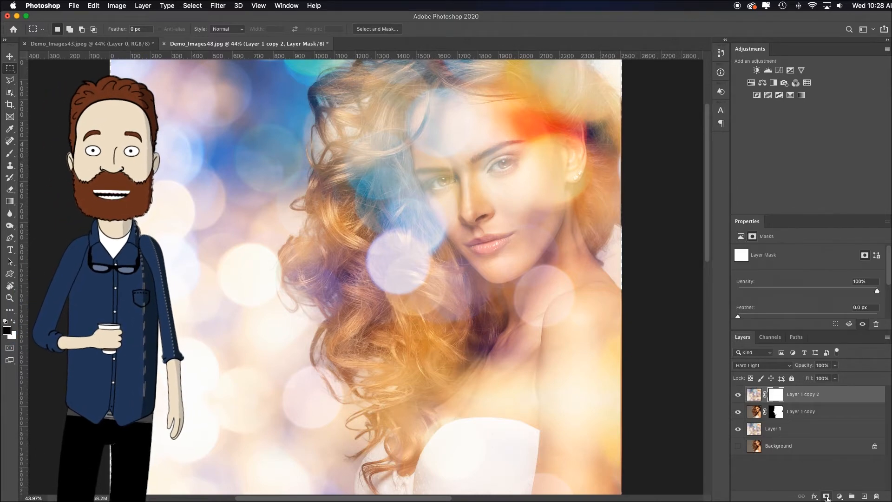
pyautogui.press('b')
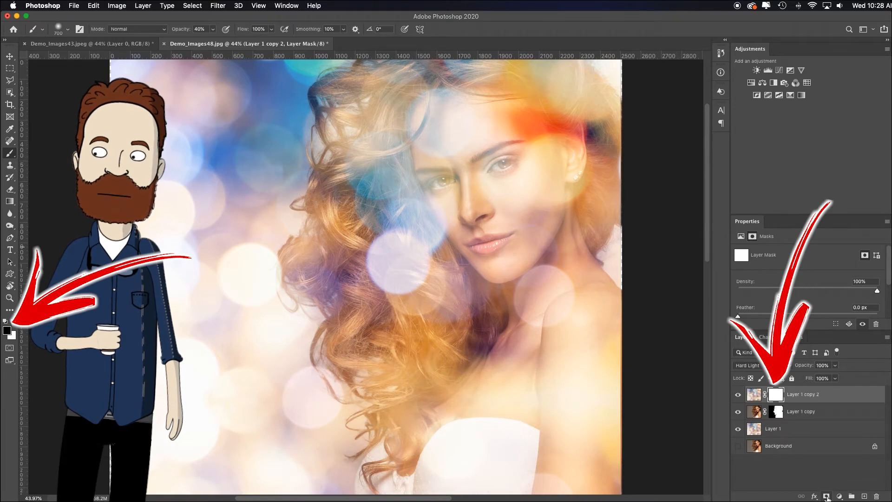
pyautogui.press('[')
pyautogui.press('[')
pyautogui.press('[')
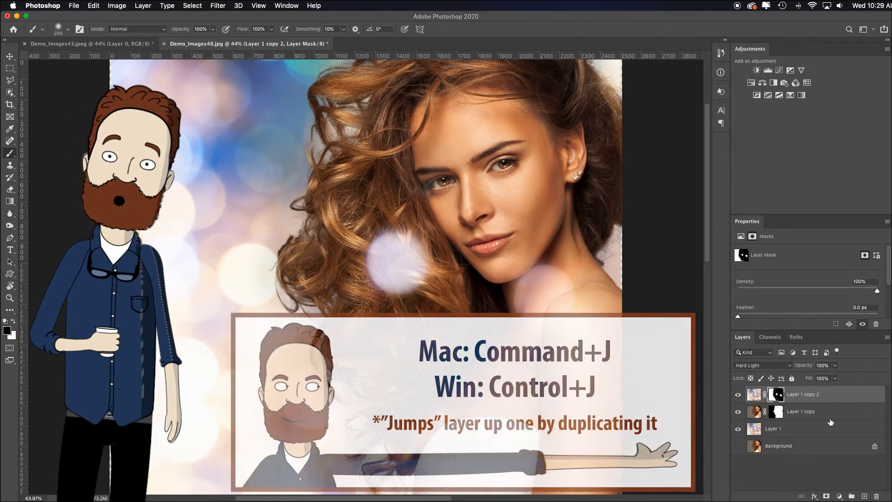
# Duplicate the masked Hard Light bokeh layer, rotate the copy about 26° and move it to place a light circle on the lower hair.
pyautogui.press('super+j')
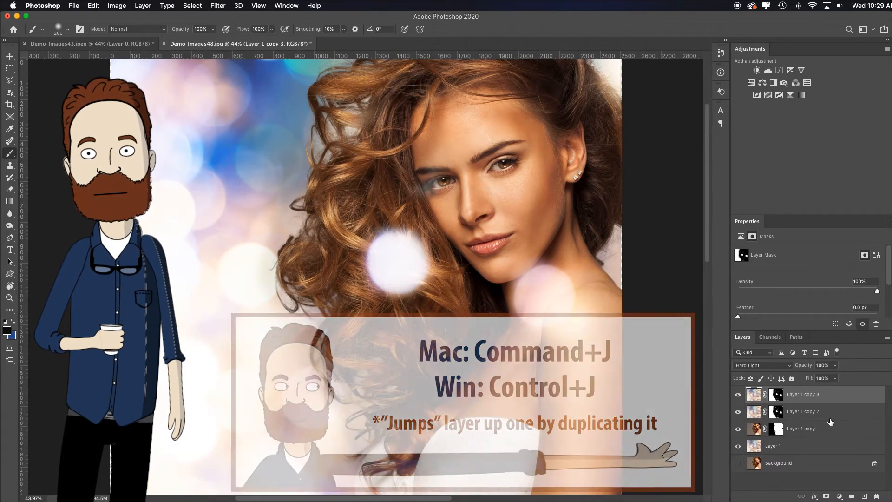
pyautogui.press('v')
pyautogui.moveTo(229, 368); pyautogui.dragTo(294, 322)
pyautogui.press('super+t')
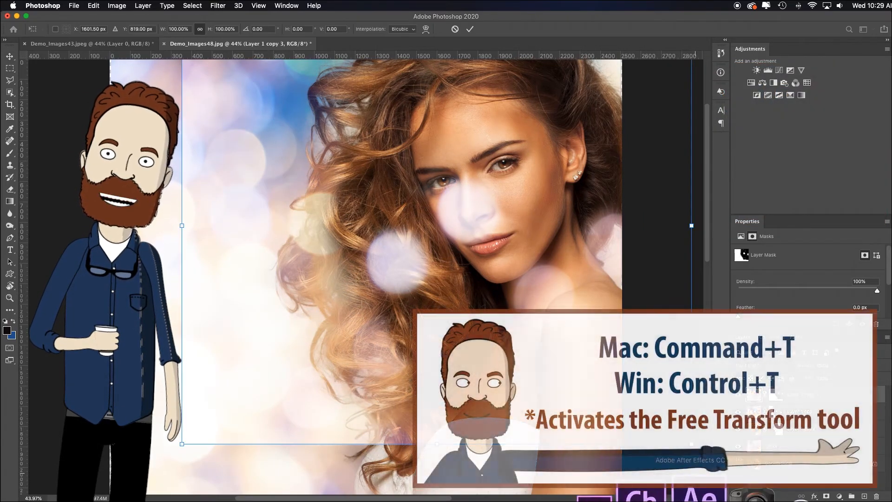
pyautogui.moveTo(662, 492); pyautogui.dragTo(534, 501)
pyautogui.moveTo(458, 308); pyautogui.dragTo(425, 429)
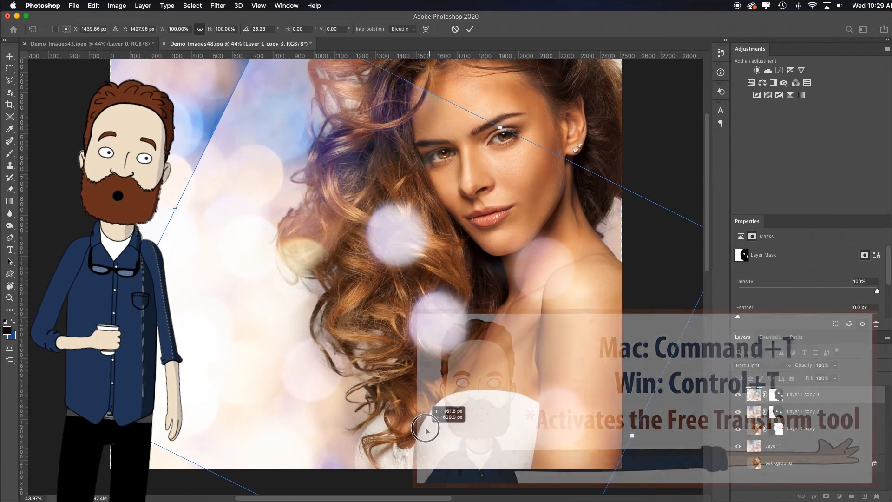
pyautogui.press('Return')
# Paint black on the top bokeh layer's mask with a brush enlarged to 600 to hide its excess over the background and hair.
pyautogui.press('b')
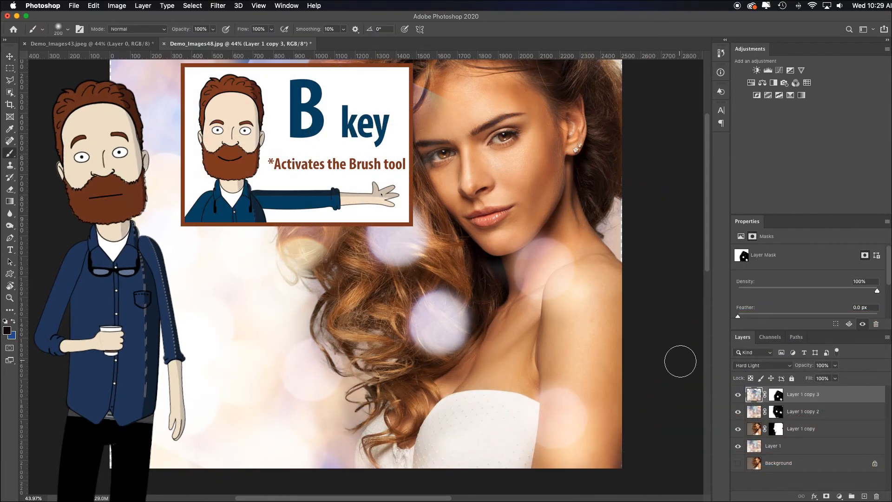
pyautogui.click(773, 395)
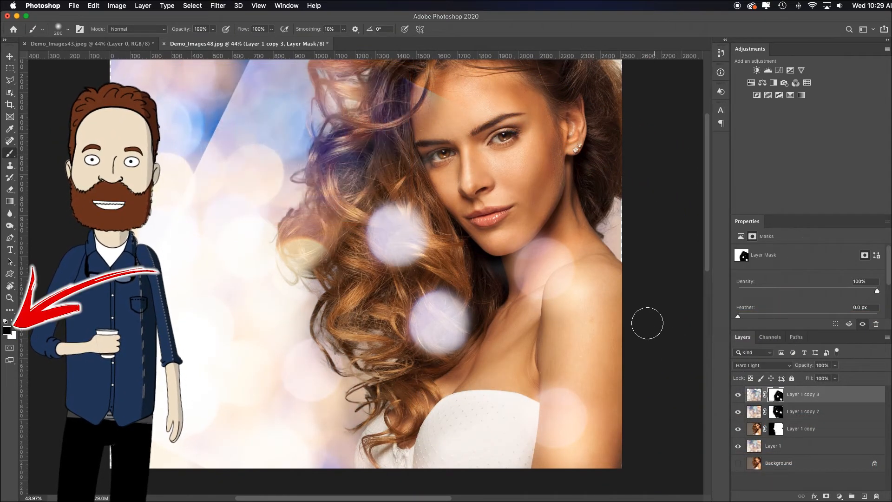
pyautogui.press(']')
pyautogui.press(']')
pyautogui.press(']')
pyautogui.press(']')
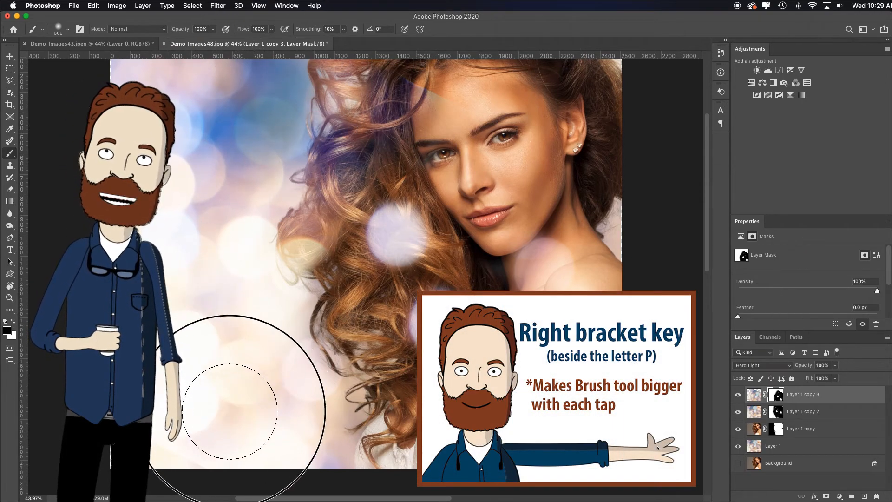
pyautogui.moveTo(264, 309)
pyautogui.mouseDown()
pyautogui.moveTo(342, 124)
pyautogui.moveTo(320, 79)
pyautogui.mouseUp()
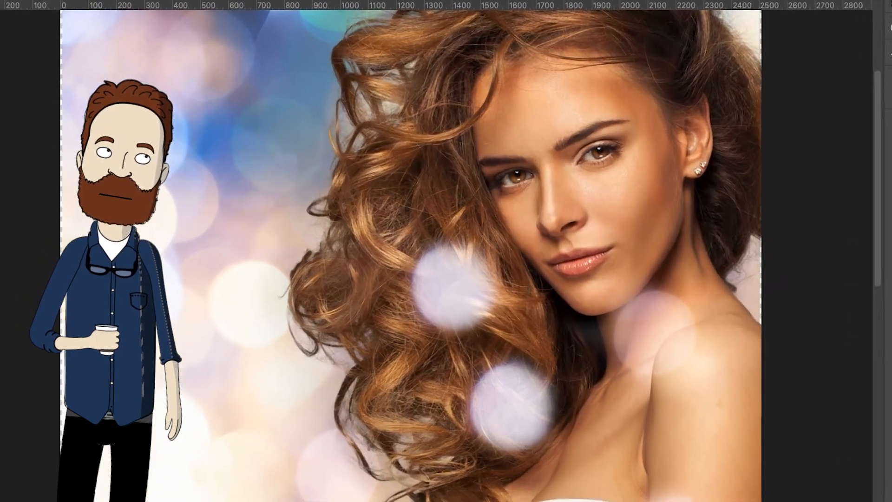